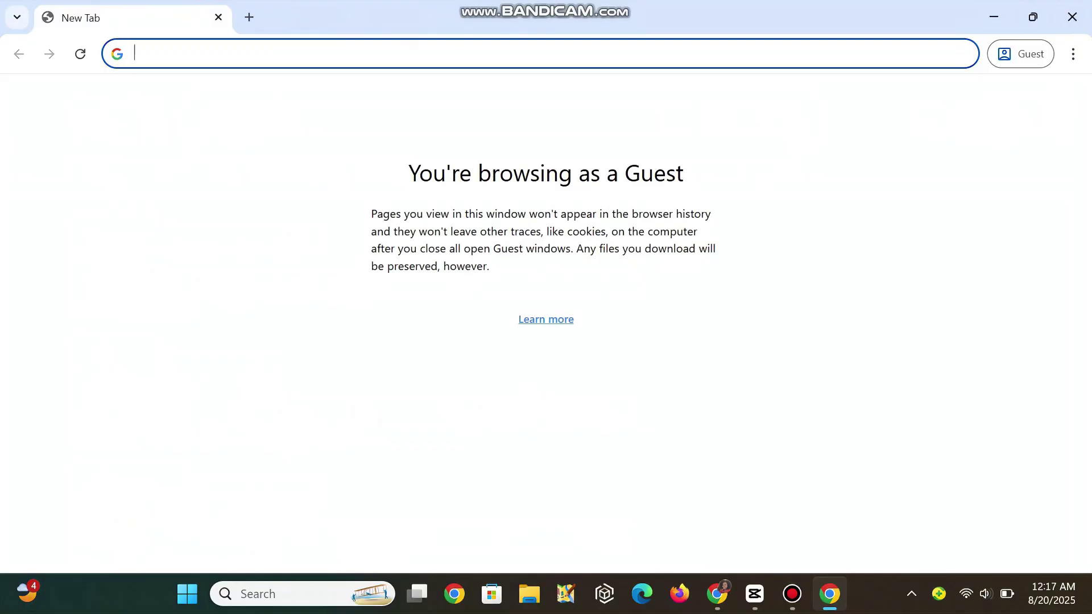
Run a Google search for 'gmail login' from the Chrome address bar.
{"action": "type", "text": "gmail"}
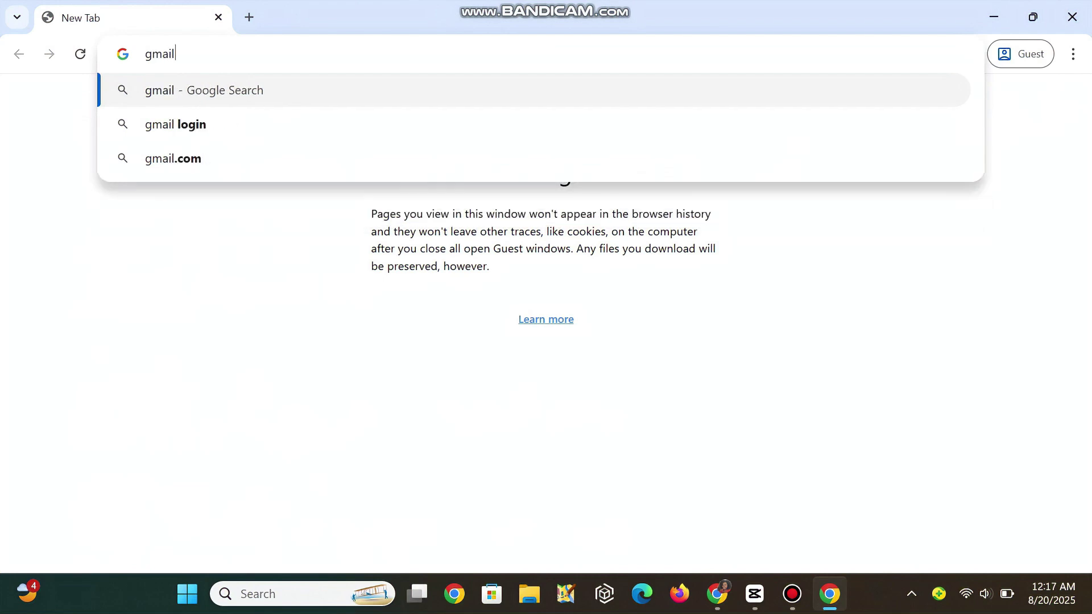
{"action": "type", "text": " login"}
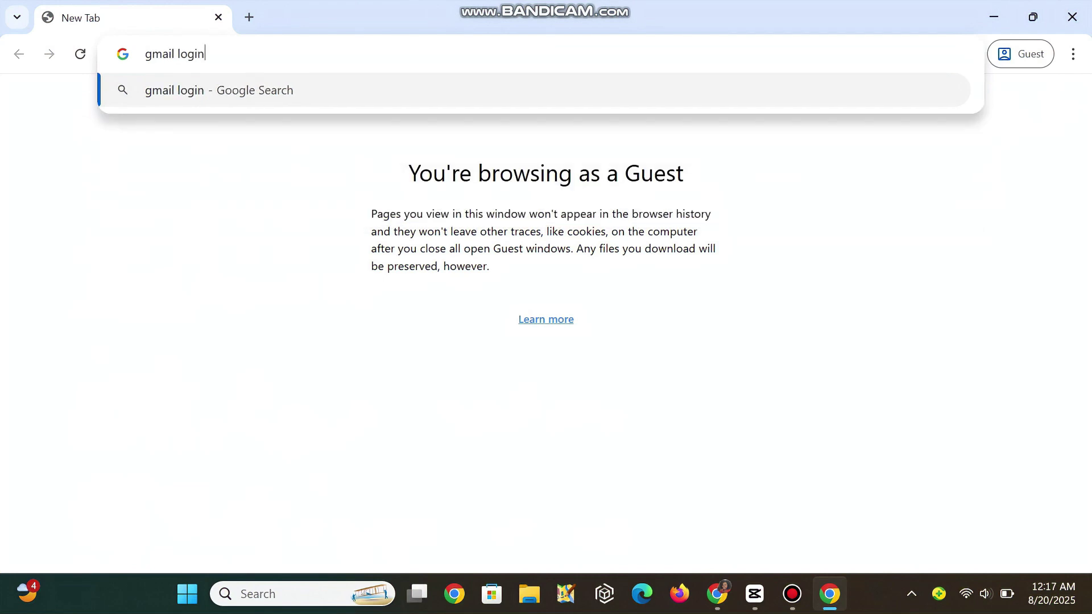
{"action": "key", "text": "Return"}
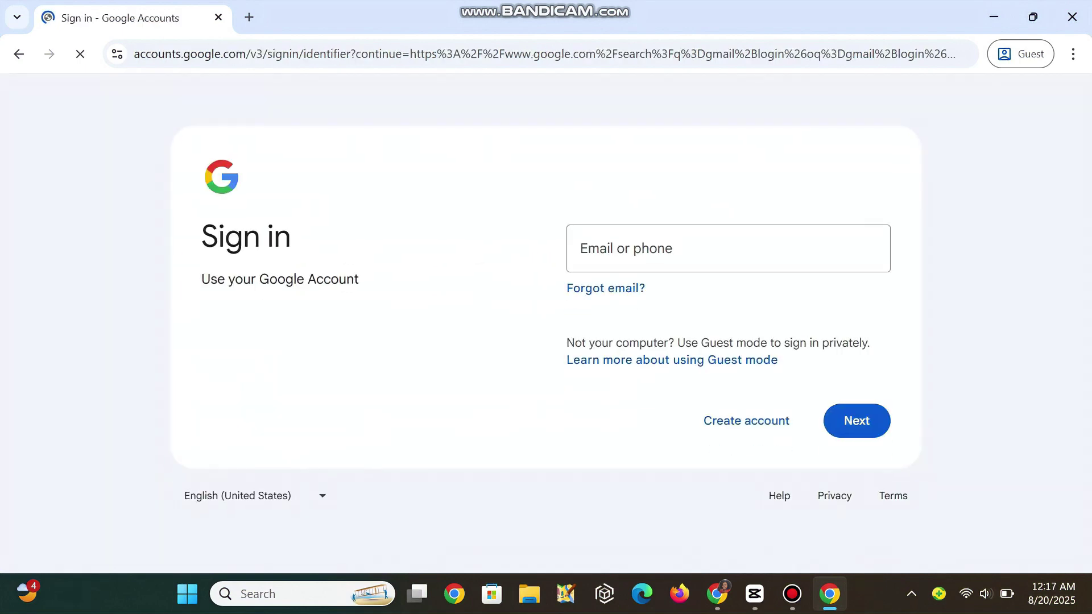
Enter the account's email address in Email or phone and continue to the password page.
{"action": "type", "text": "xxxxxxxx"}
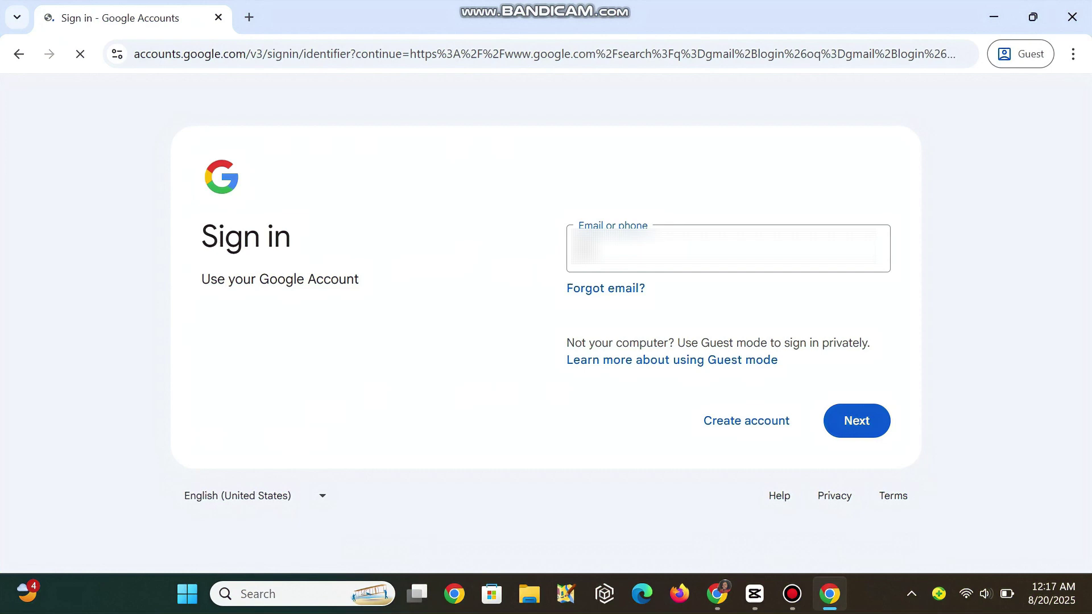
{"action": "type", "text": "xxxx"}
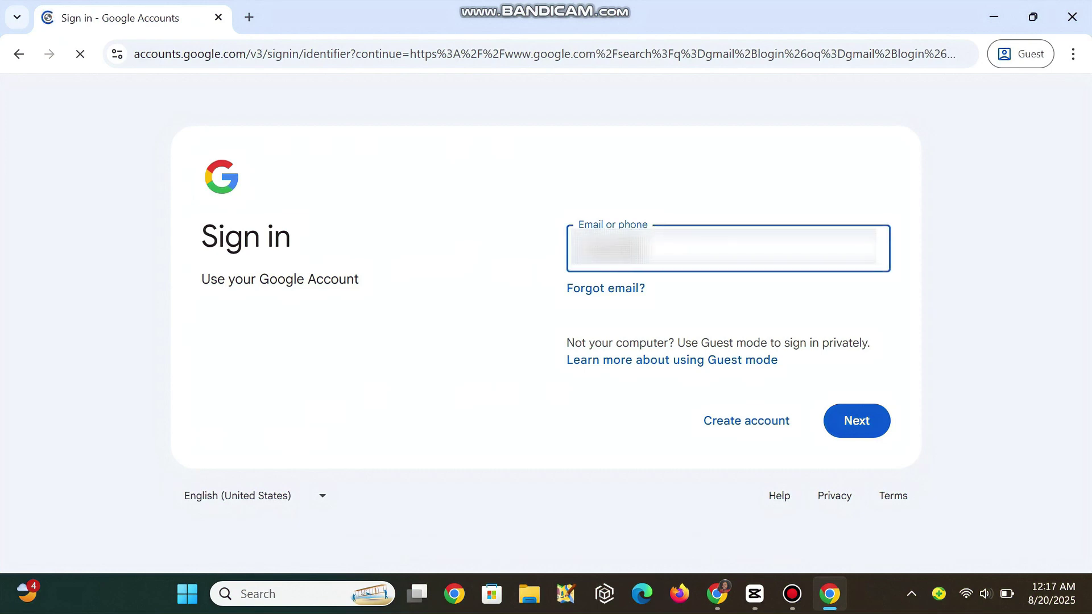
{"action": "type", "text": "xxxxxxxxxxx"}
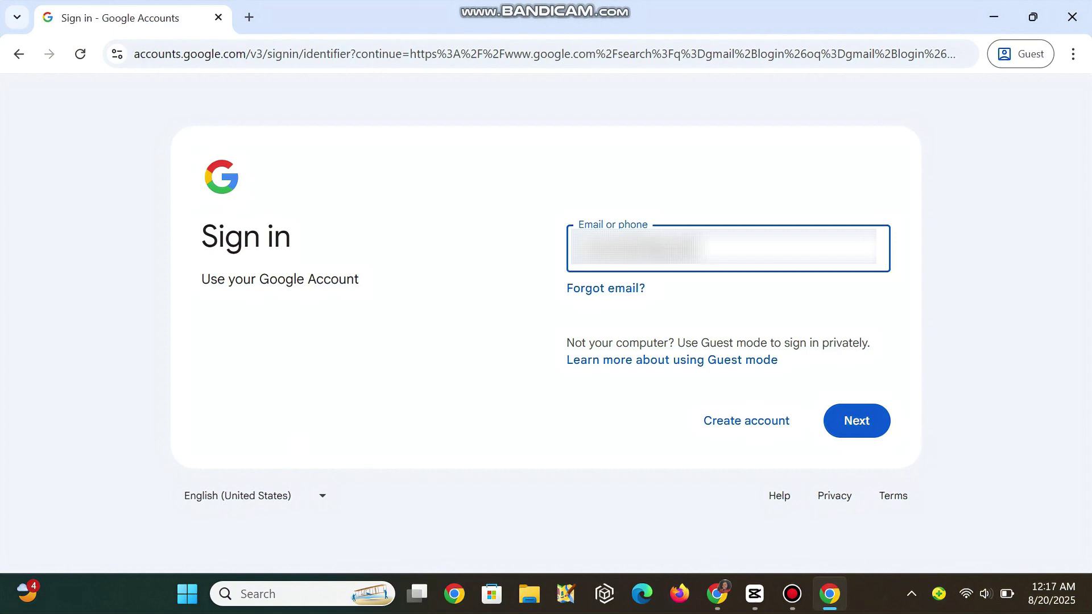
{"action": "type", "text": "xxxx"}
{"action": "key", "text": "Return"}
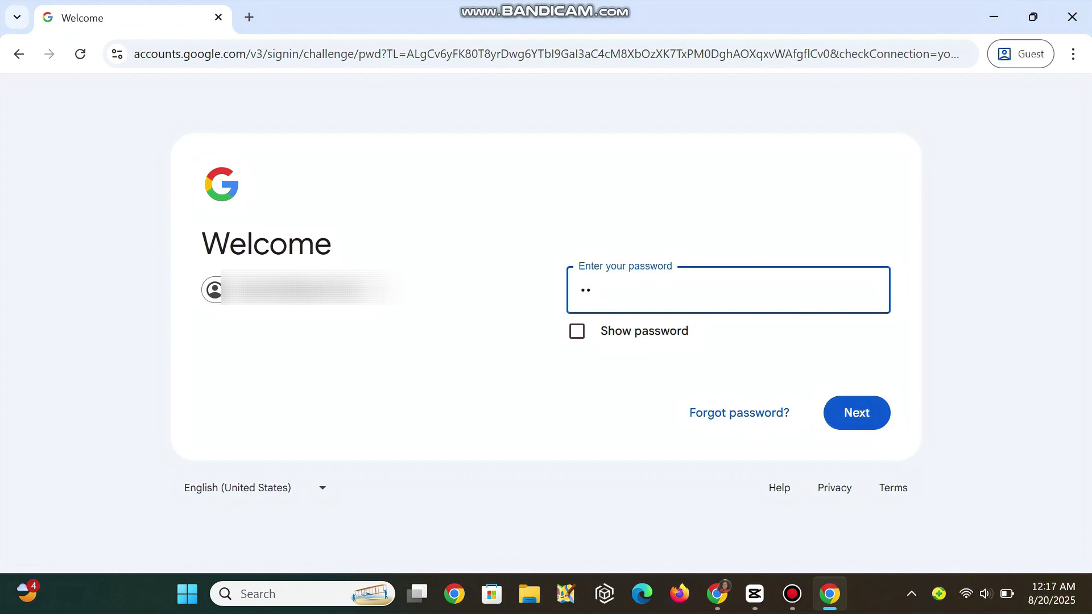
Submit a password that gets rejected as wrong, then choose Forgot password?
{"action": "type", "text": "•••••••"}
{"action": "key", "text": "Return"}
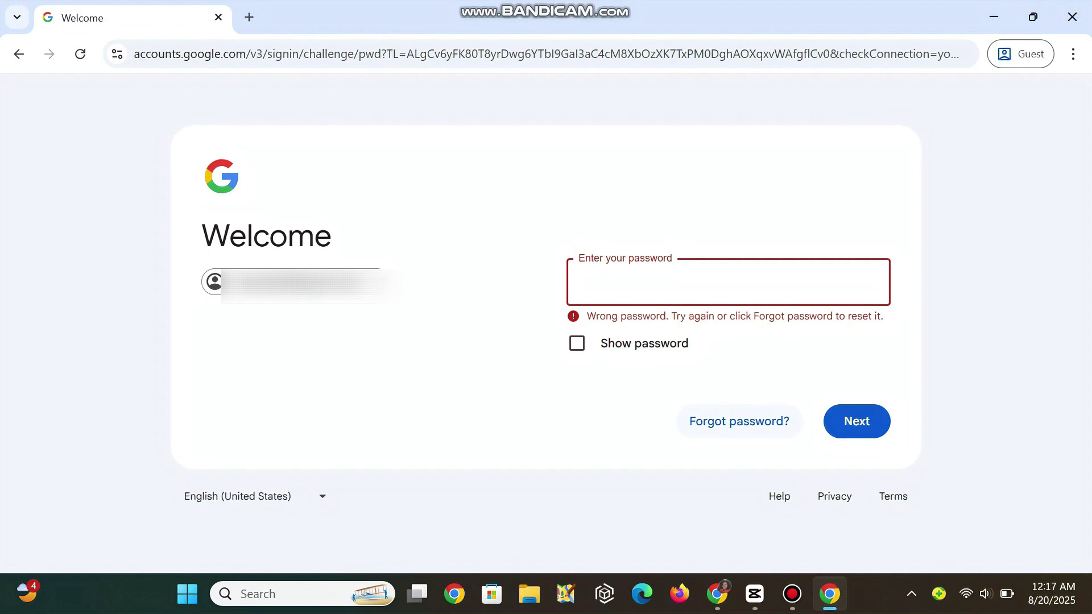
{"action": "left_click", "coordinate": [739, 421]}
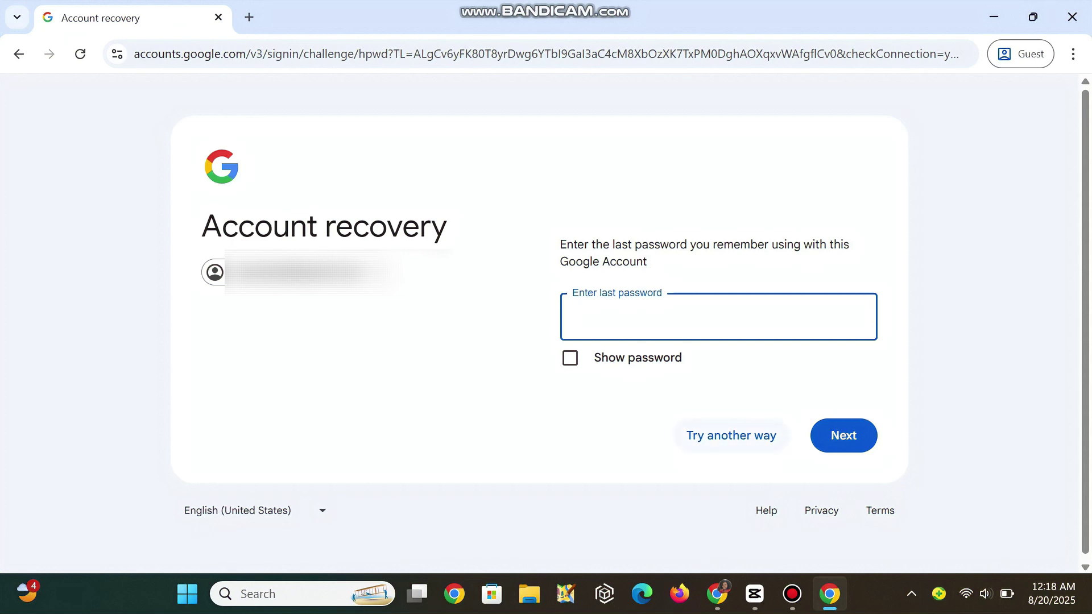
Choose Try another way to verify identity through a phone prompt.
{"action": "left_click", "coordinate": [731, 435]}
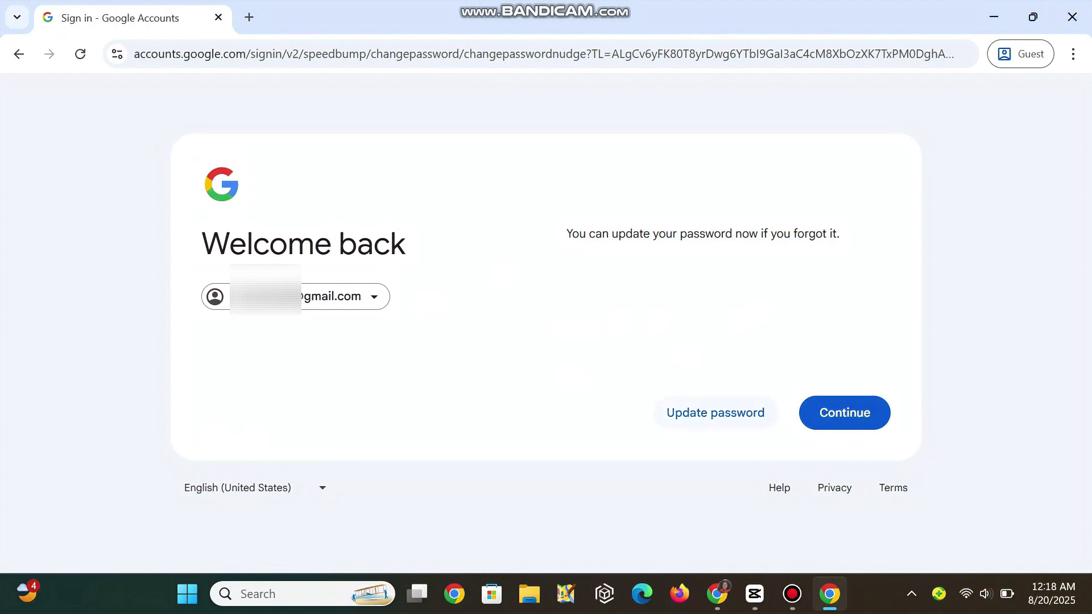
Choose Update password, enter and confirm a new password, save it, and confirm the change.
{"action": "key", "text": "Return"}
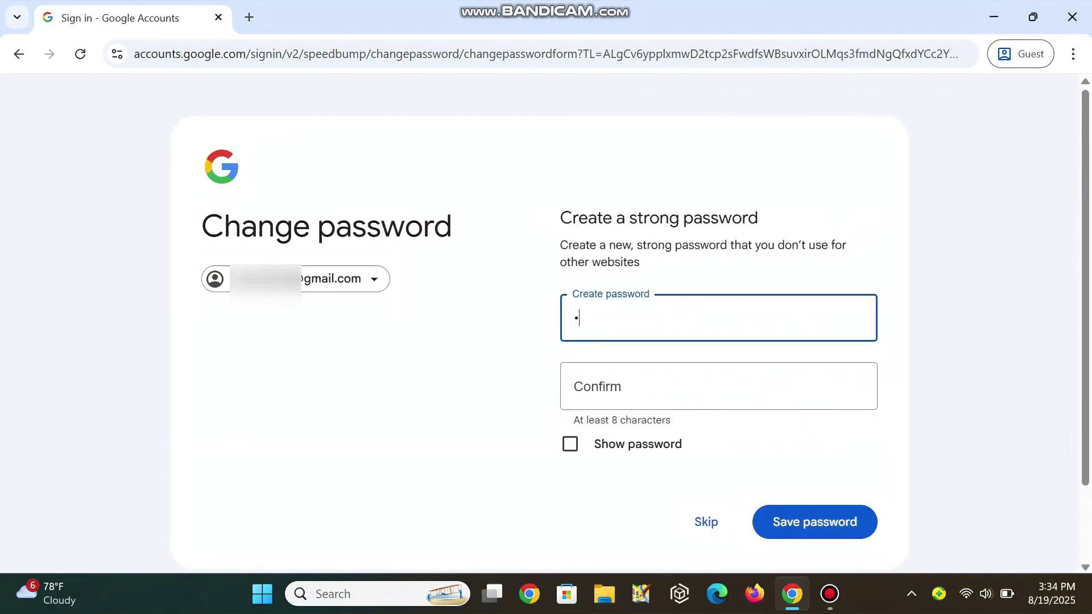
{"action": "type", "text": "••"}
{"action": "type", "text": "••••••"}
{"action": "left_click", "coordinate": [574, 387]}
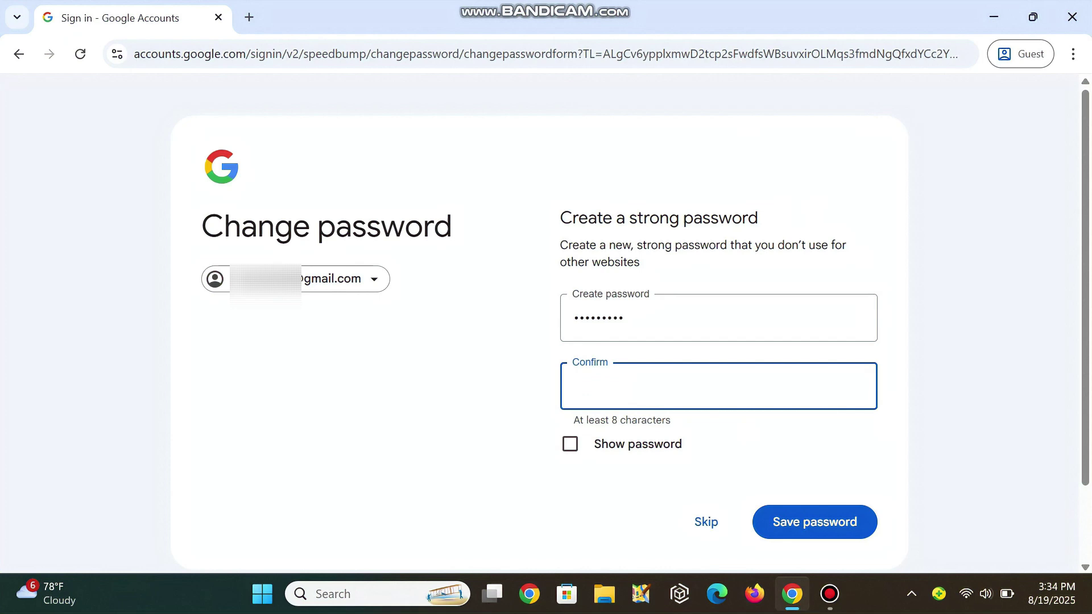
{"action": "type", "text": "•••••••••"}
{"action": "key", "text": "Return"}
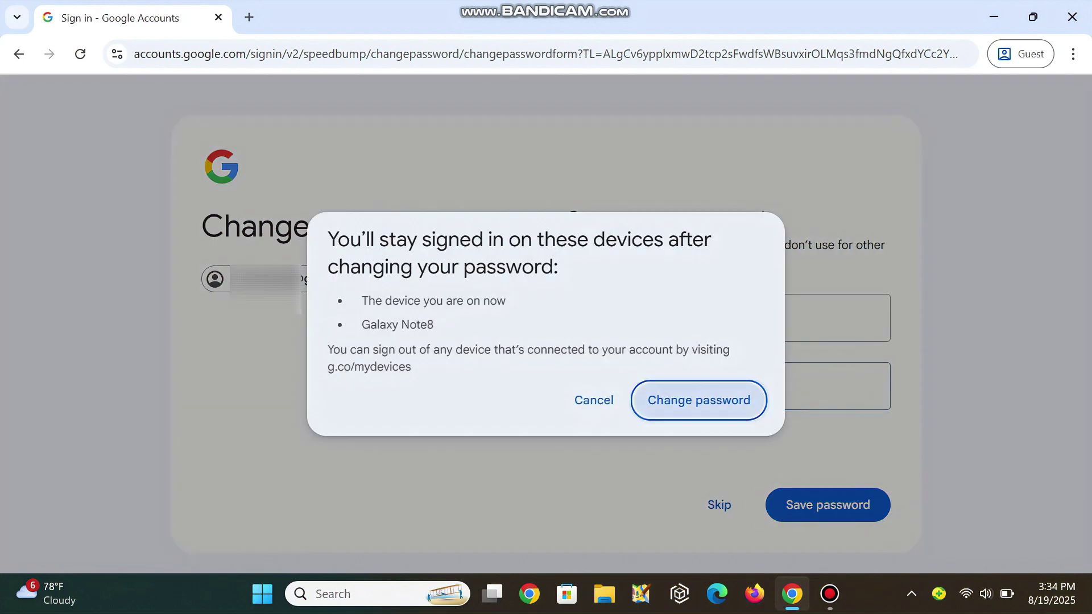
{"action": "key", "text": "Return"}
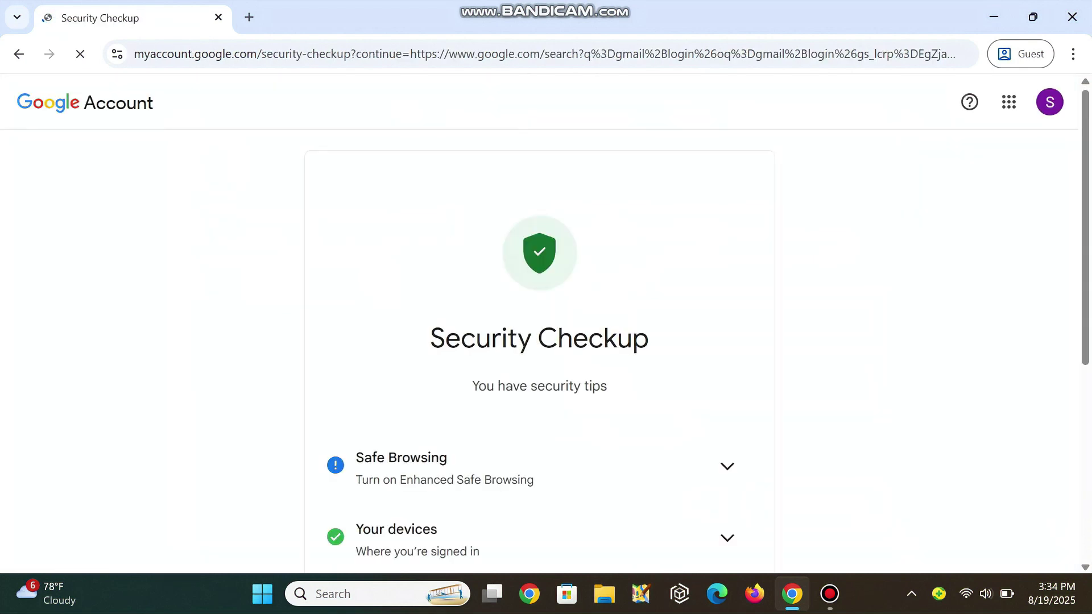
{"action": "scroll", "coordinate": [546, 351], "scroll_direction": "down", "scroll_amount": 1}
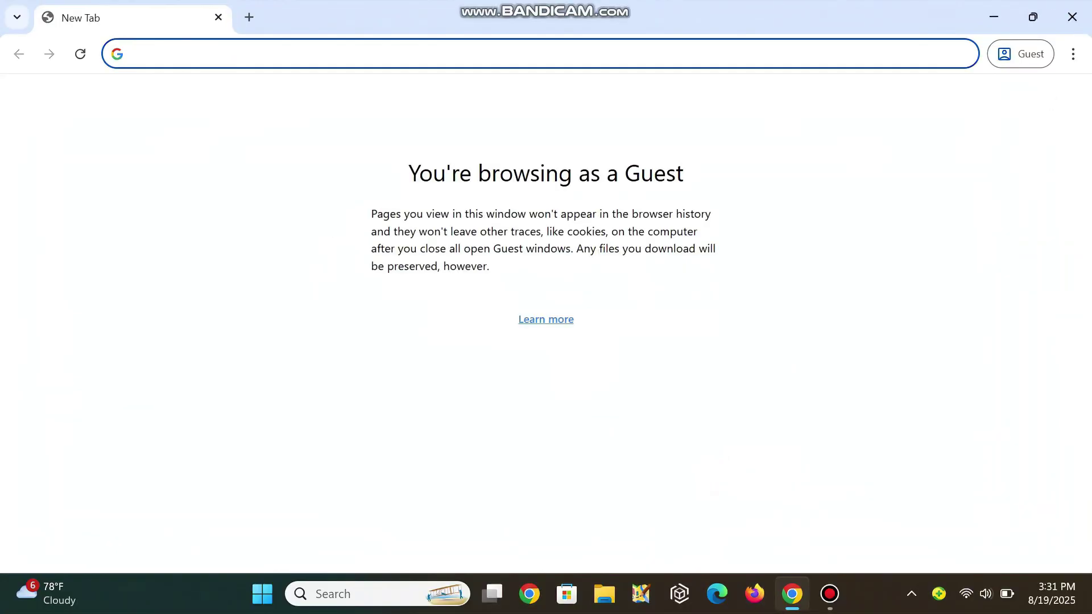
Search 'gmail login' in a new Guest tab and open the Google sign-in page.
{"action": "type", "text": "gm"}
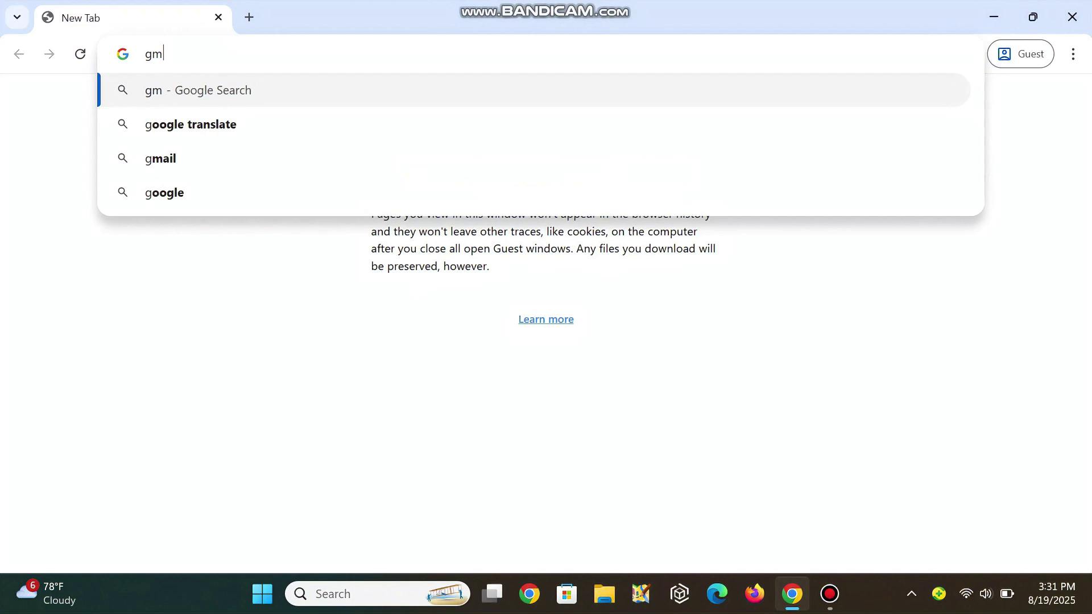
{"action": "type", "text": "ail login"}
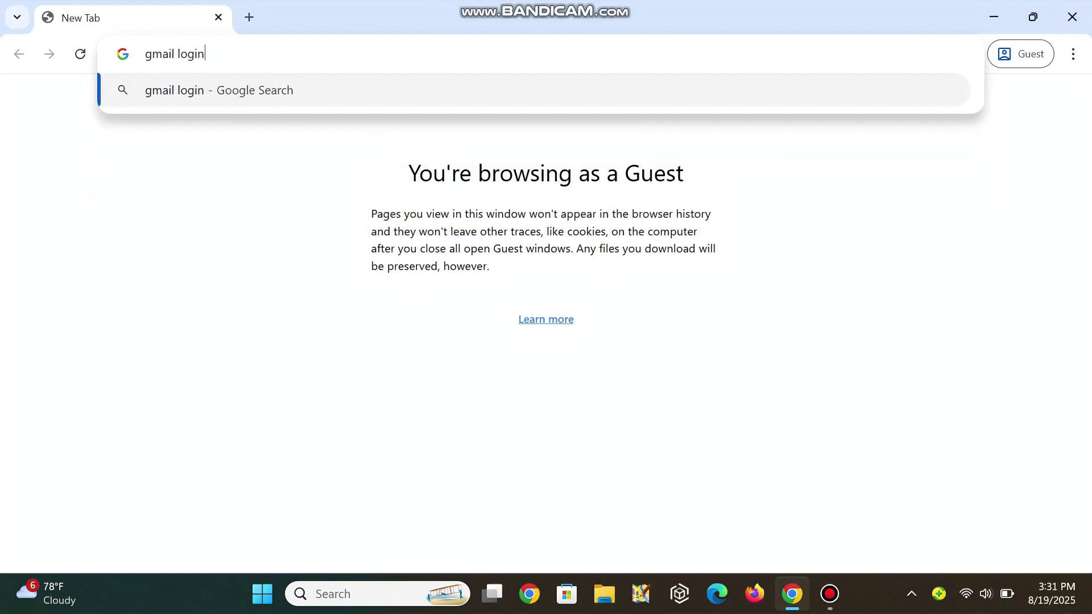
{"action": "key", "text": "Return"}
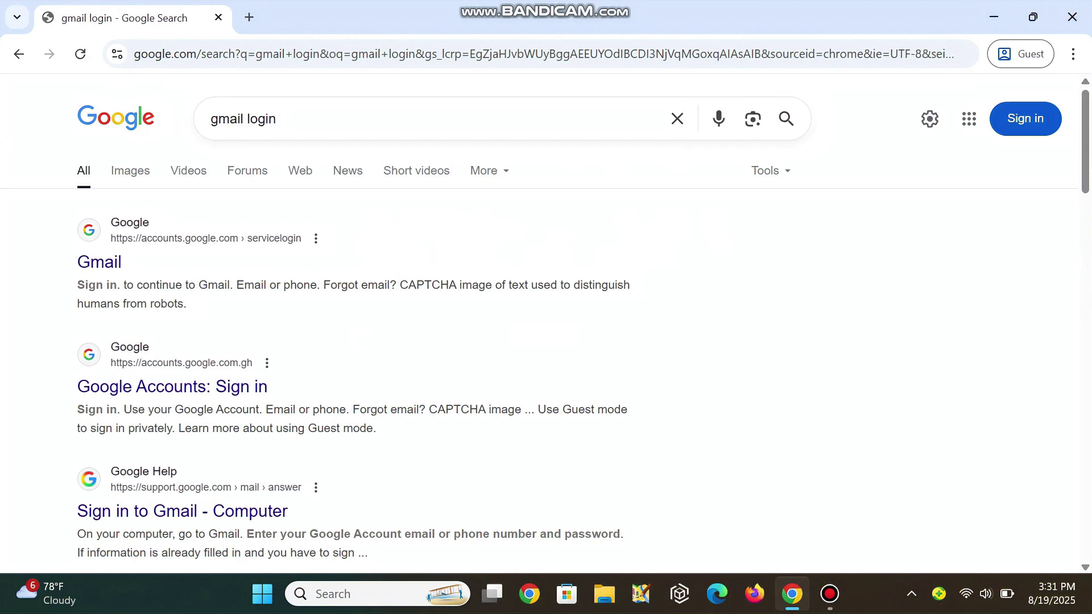
{"action": "left_click", "coordinate": [1026, 119]}
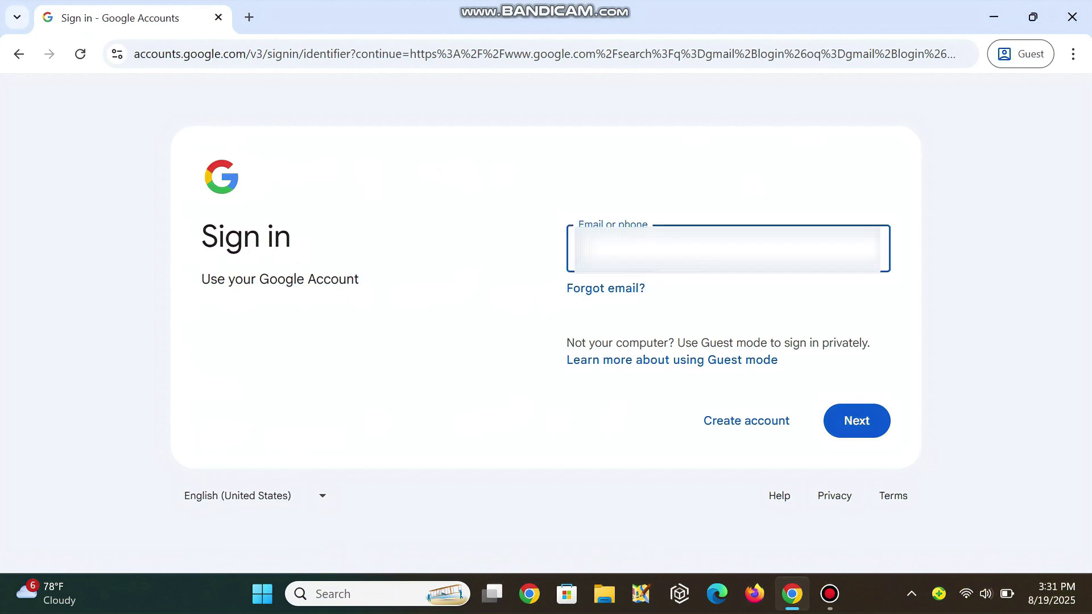
Submit the account's email address in Email or phone to reach the Welcome password page.
{"action": "type", "text": "abcdef"}
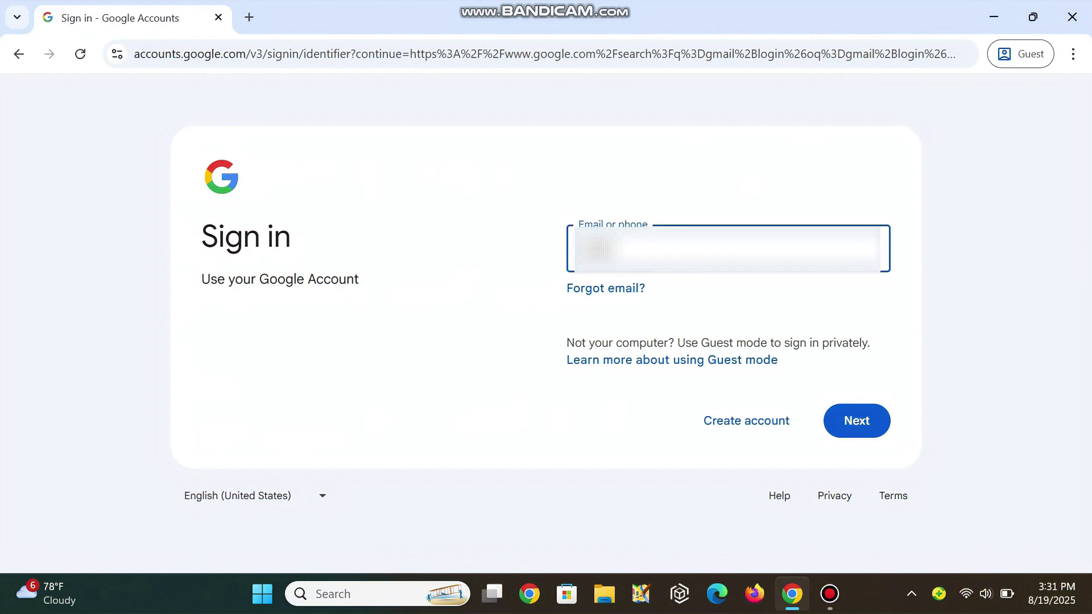
{"action": "type", "text": "ghij"}
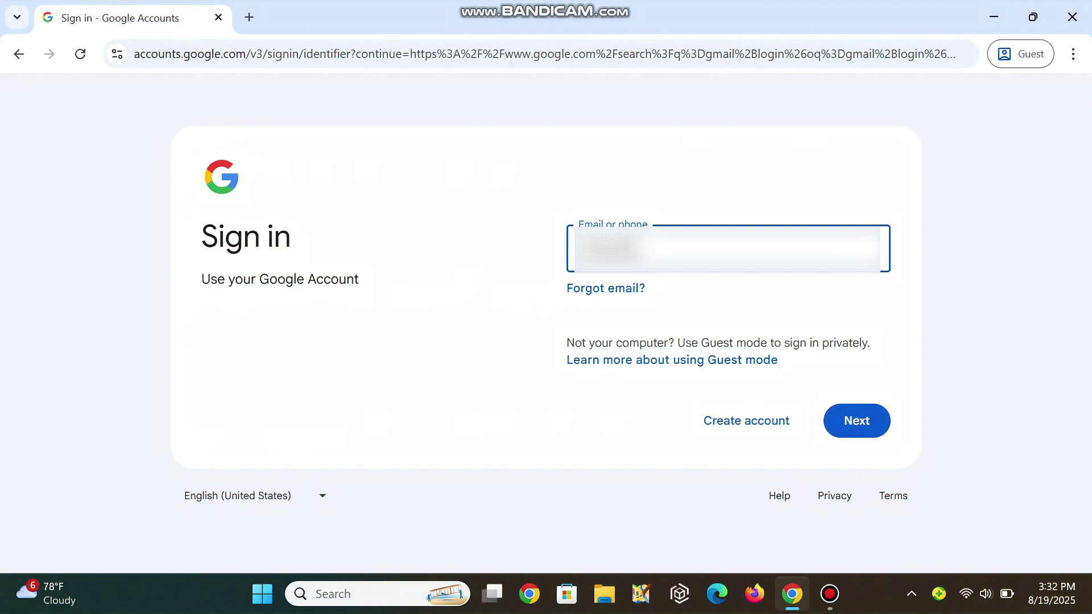
{"action": "type", "text": "klmnopq"}
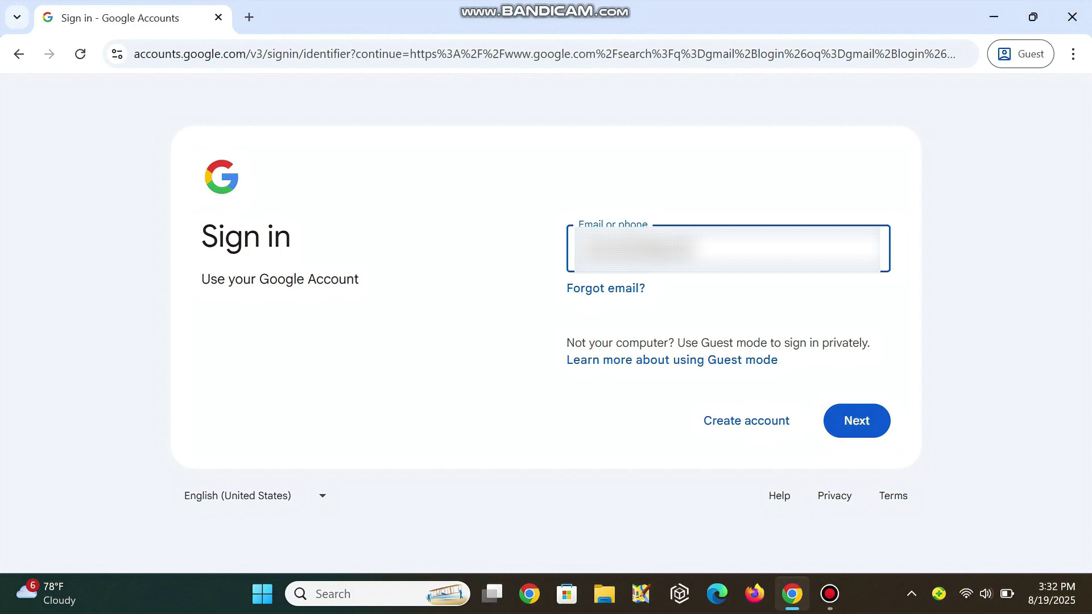
{"action": "type", "text": "rstuvw"}
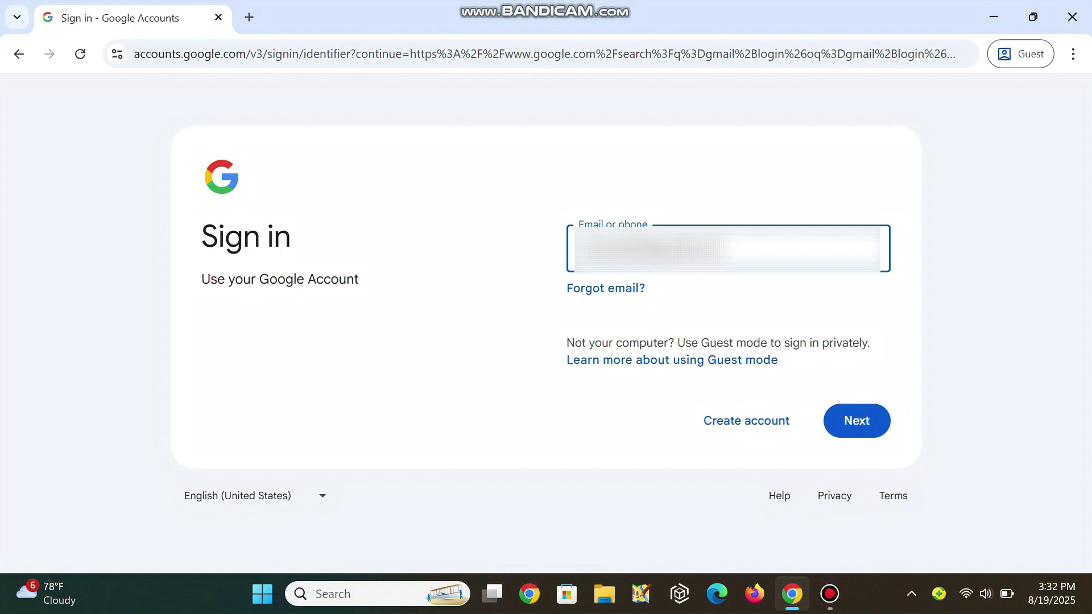
{"action": "key", "text": "Return"}
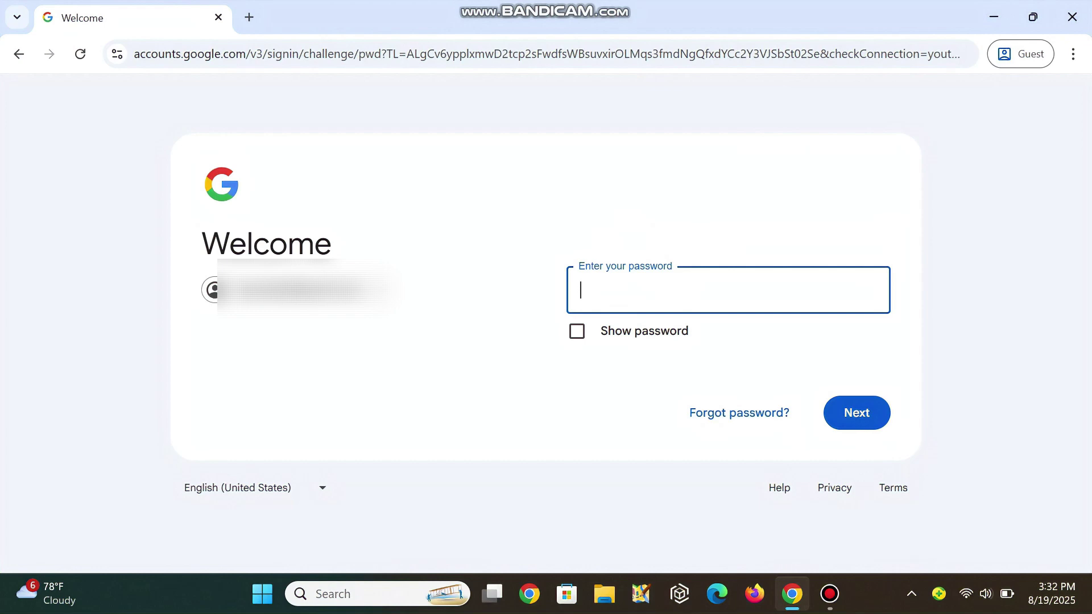
Submit a password that is rejected, then start recovery with Forgot password?
{"action": "type", "text": "•••••••••"}
{"action": "key", "text": "Return"}
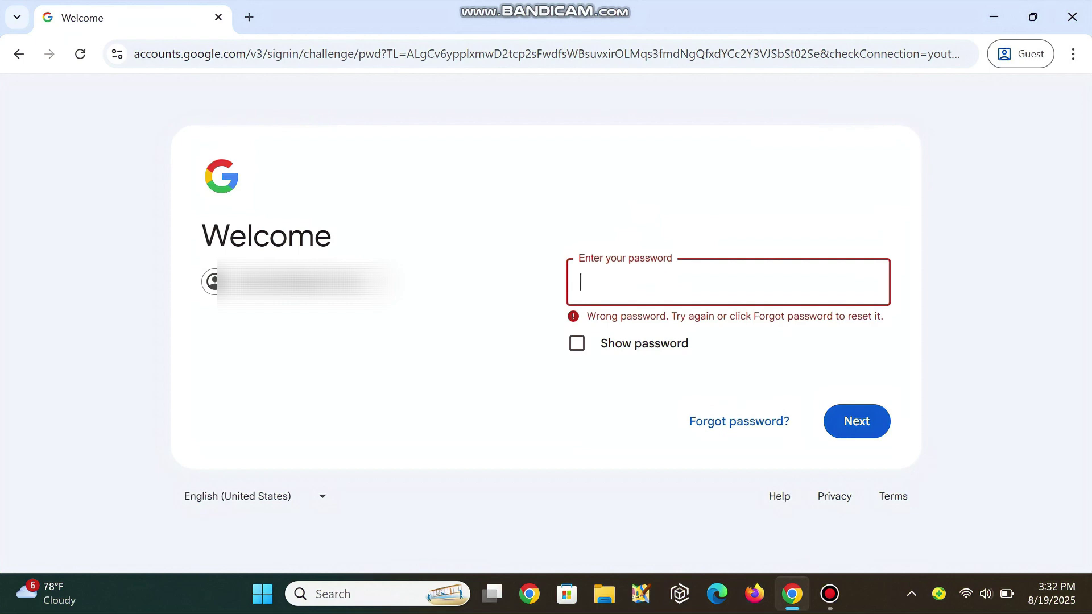
{"action": "type", "text": "•••••••••"}
{"action": "key", "text": "Return"}
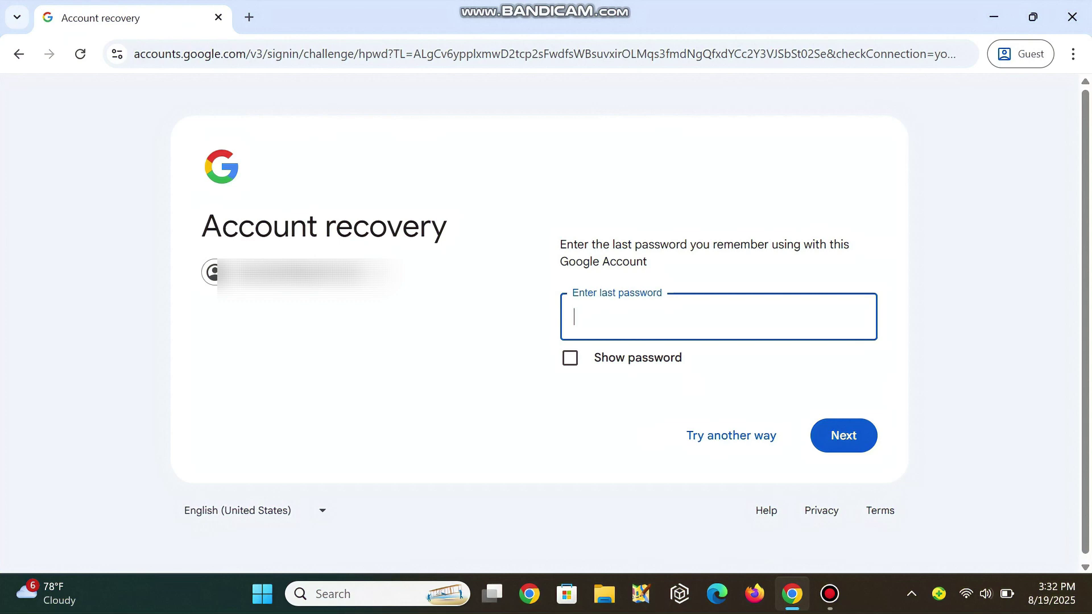
Enter the last remembered password and the Ghana recovery phone number to request a code.
{"action": "type", "text": "•••••••"}
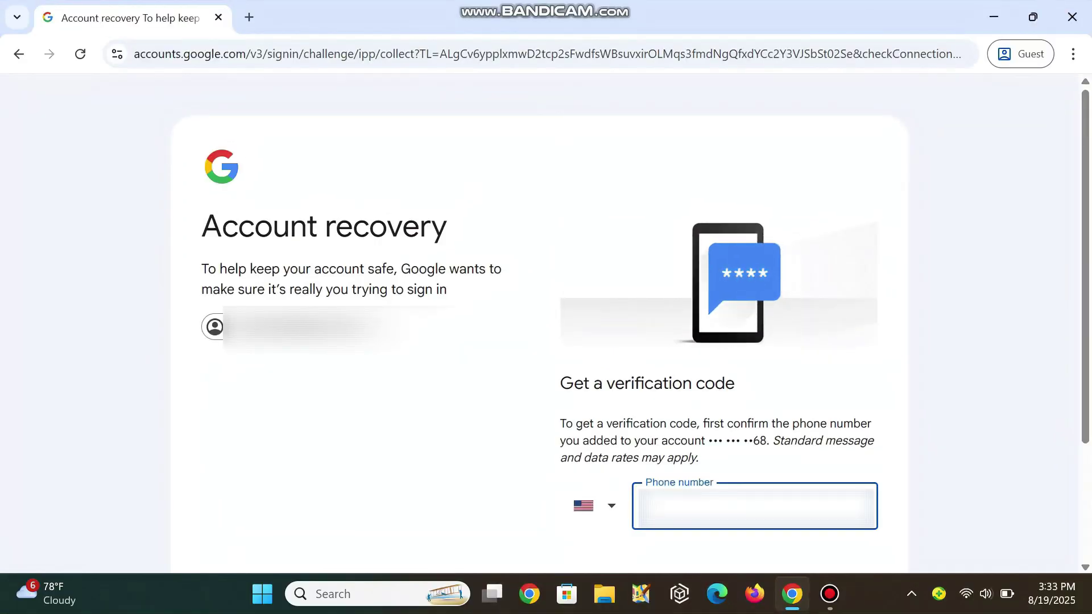
{"action": "type", "text": "+233"}
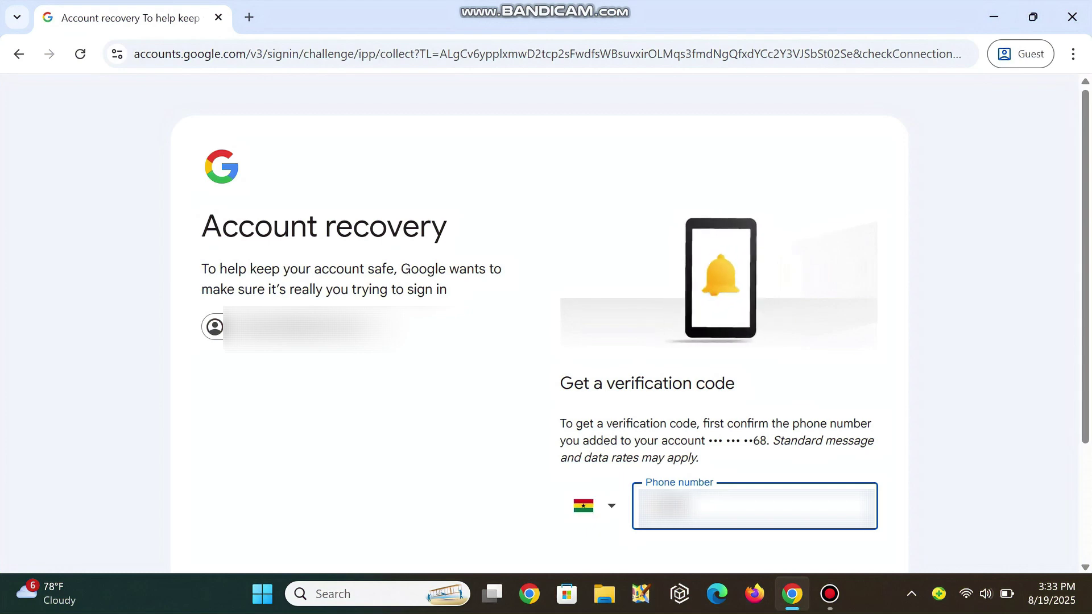
{"action": "type", "text": "245"}
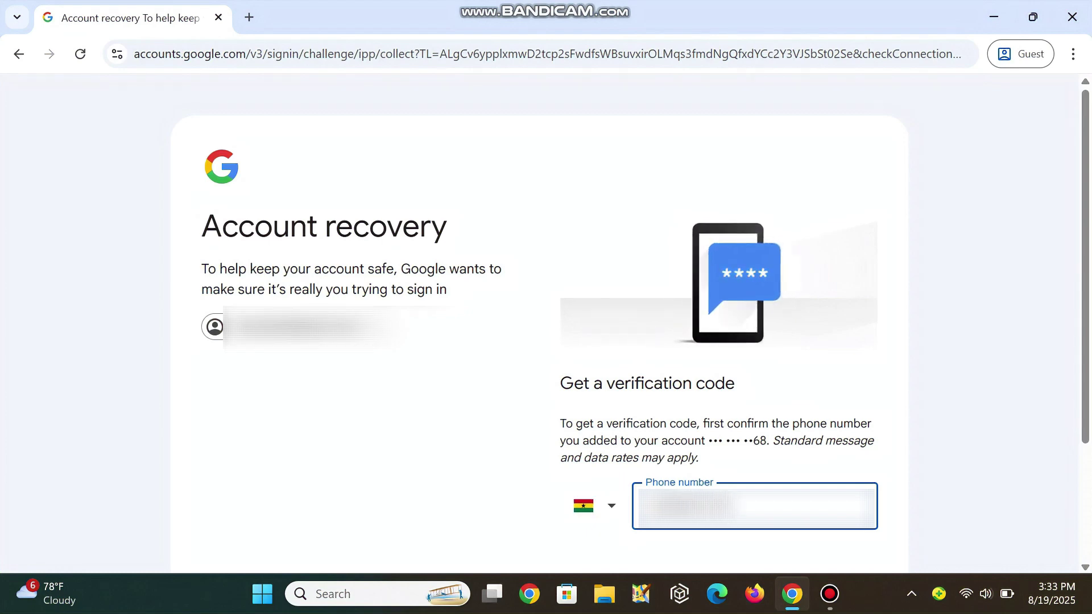
{"action": "key", "text": "Return"}
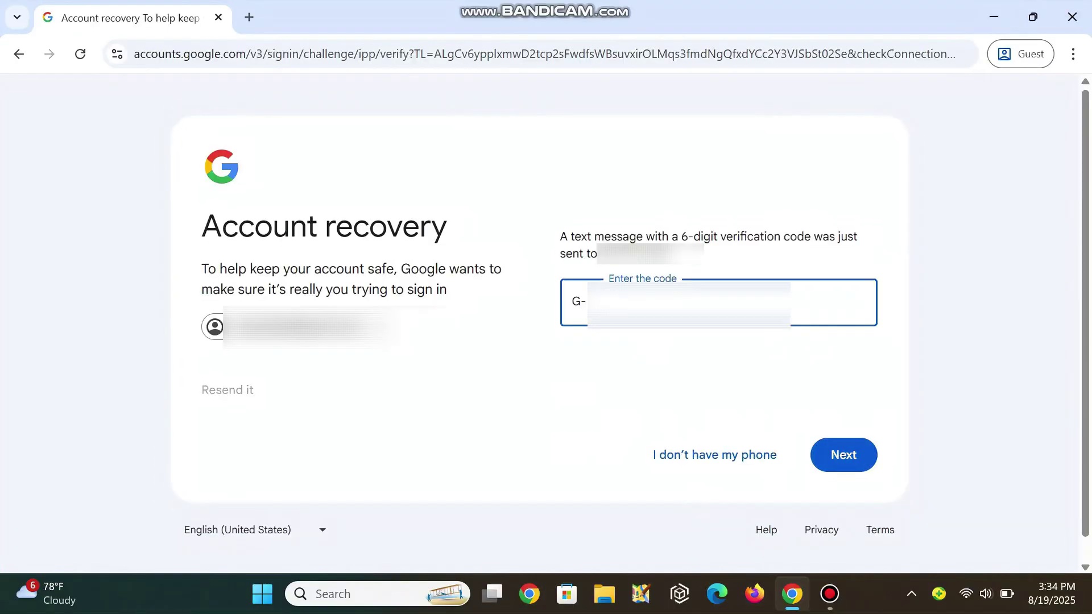
Enter the texted 6-digit verification code after G- and submit it.
{"action": "type", "text": "11"}
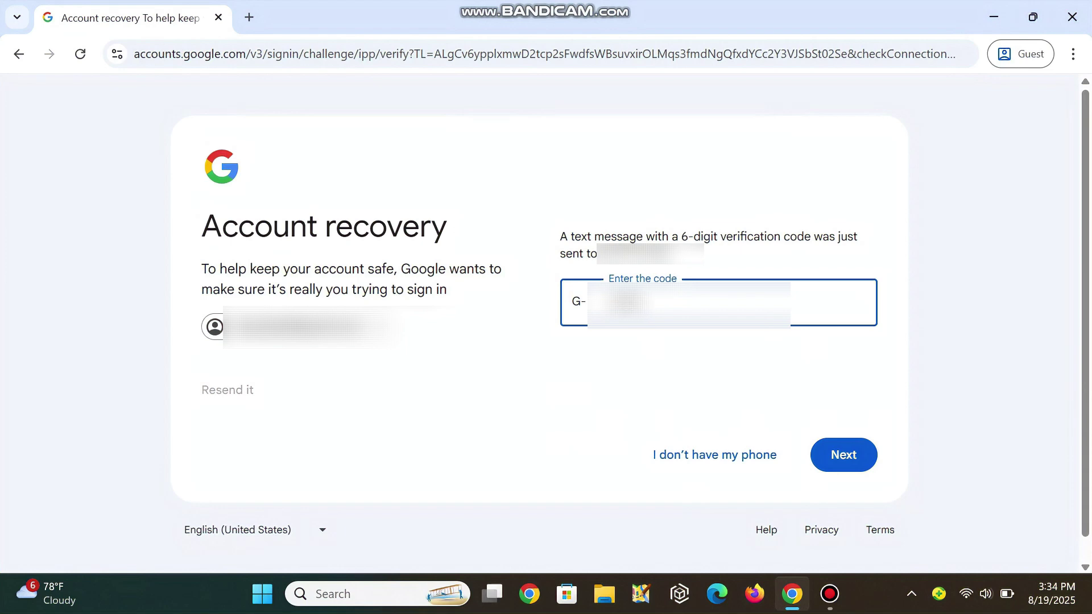
{"action": "type", "text": "11"}
{"action": "key", "text": "Return"}
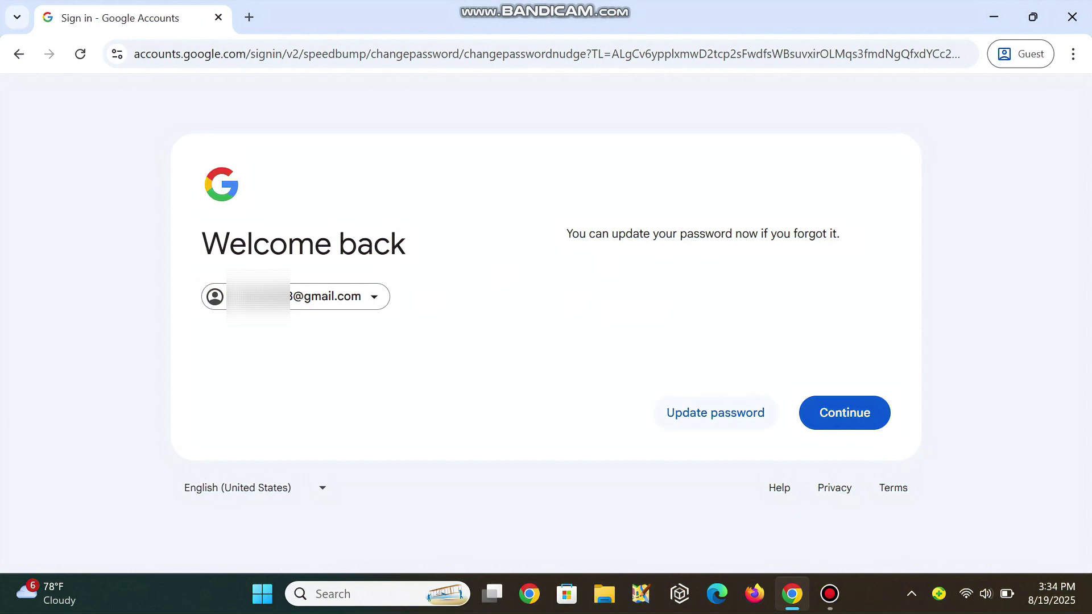
Update the forgotten password by entering and confirming the new account password, then saving the change.
{"action": "left_click", "coordinate": [717, 413]}
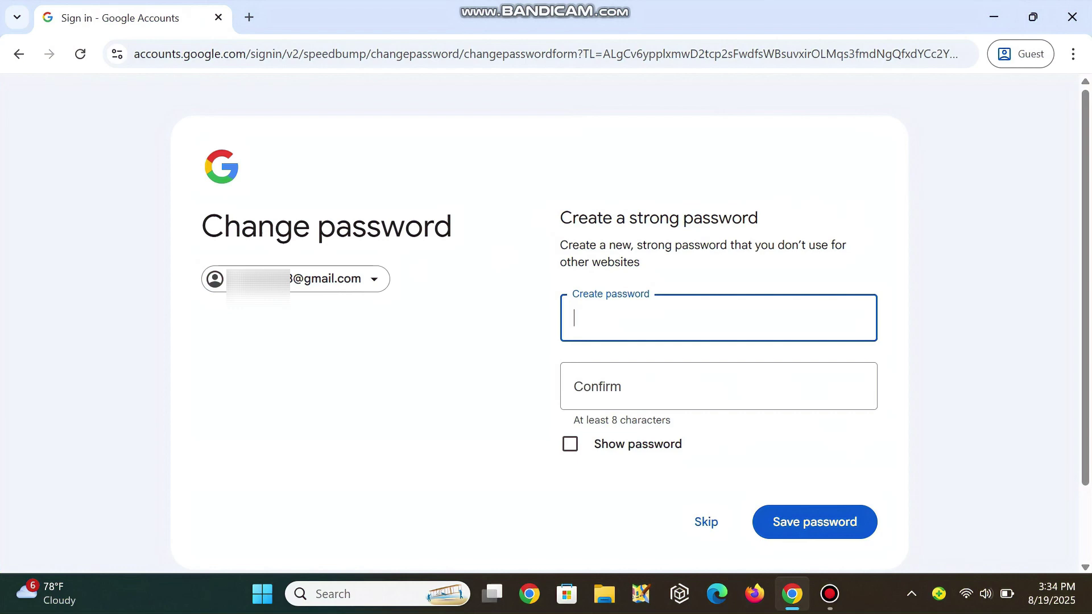
{"action": "type", "text": "•••••••••"}
{"action": "left_click", "coordinate": [719, 387]}
{"action": "type", "text": "•••"}
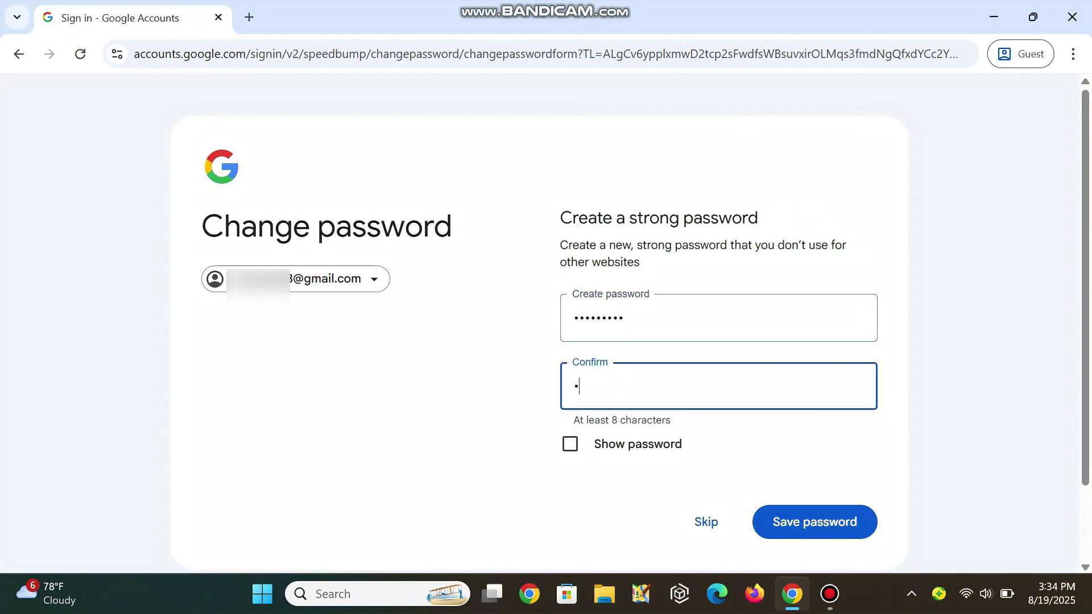
{"action": "type", "text": "••••••"}
{"action": "key", "text": "Return"}
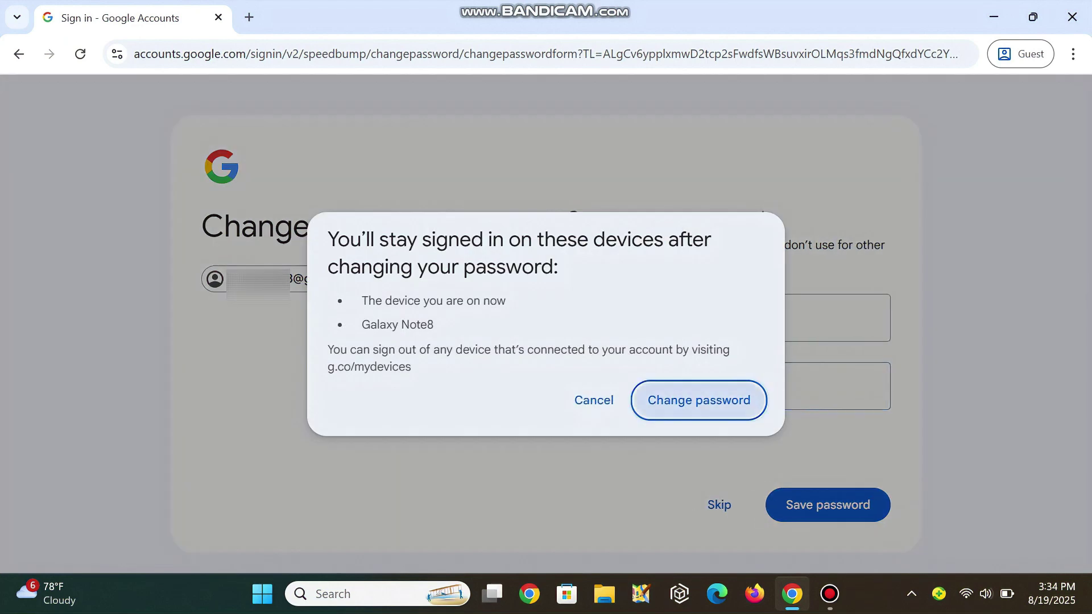
{"action": "key", "text": "Return"}
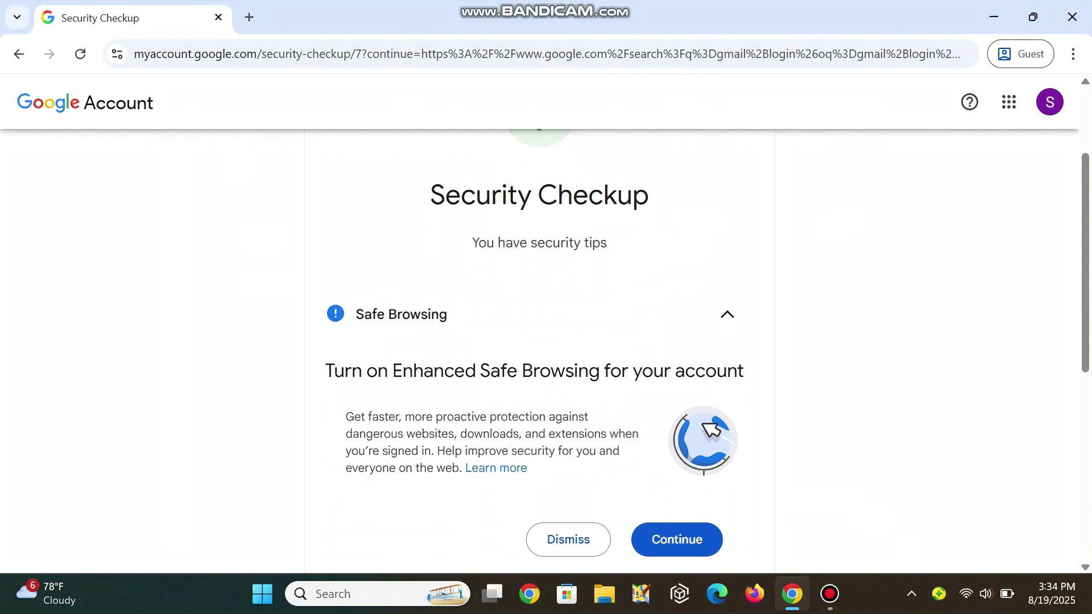
{"action": "scroll", "coordinate": [540, 342], "scroll_direction": "down", "scroll_amount": 1}
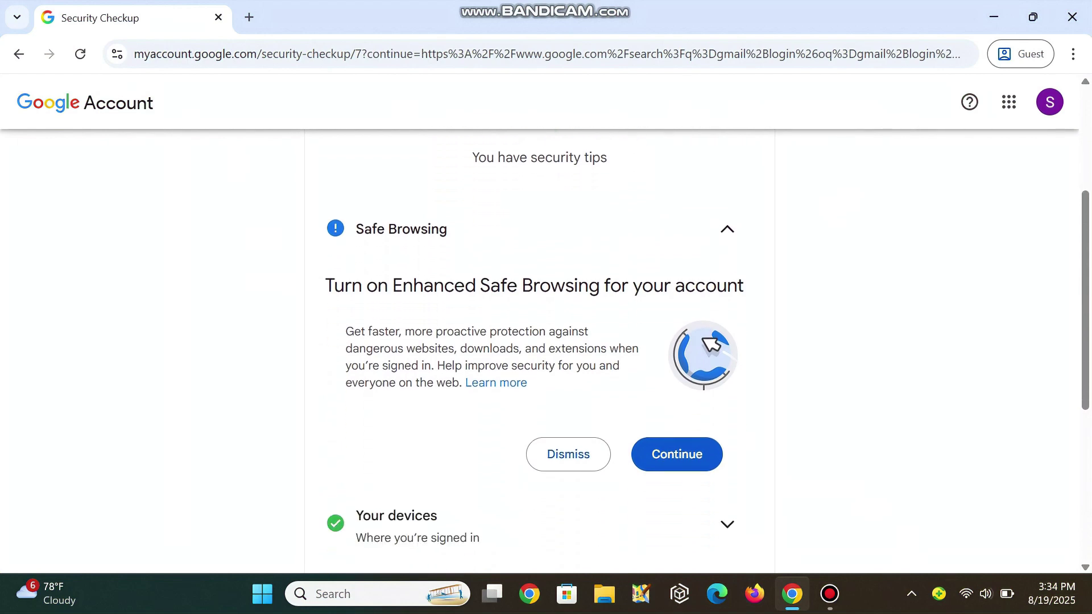
{"action": "scroll", "coordinate": [540, 341], "scroll_direction": "down", "scroll_amount": 2}
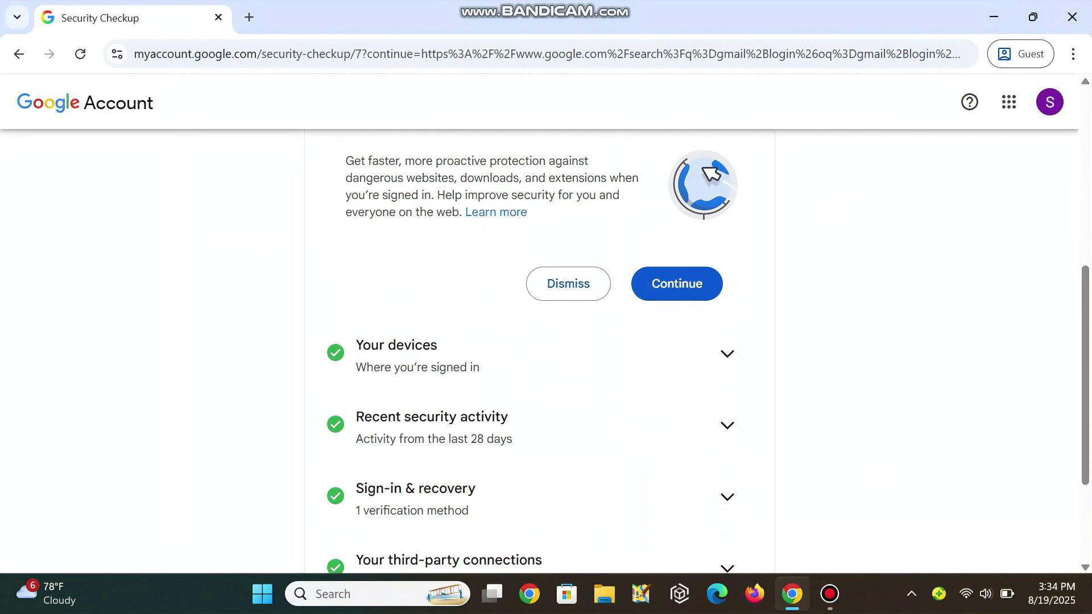
{"action": "scroll", "coordinate": [539, 341], "scroll_direction": "down", "scroll_amount": 1}
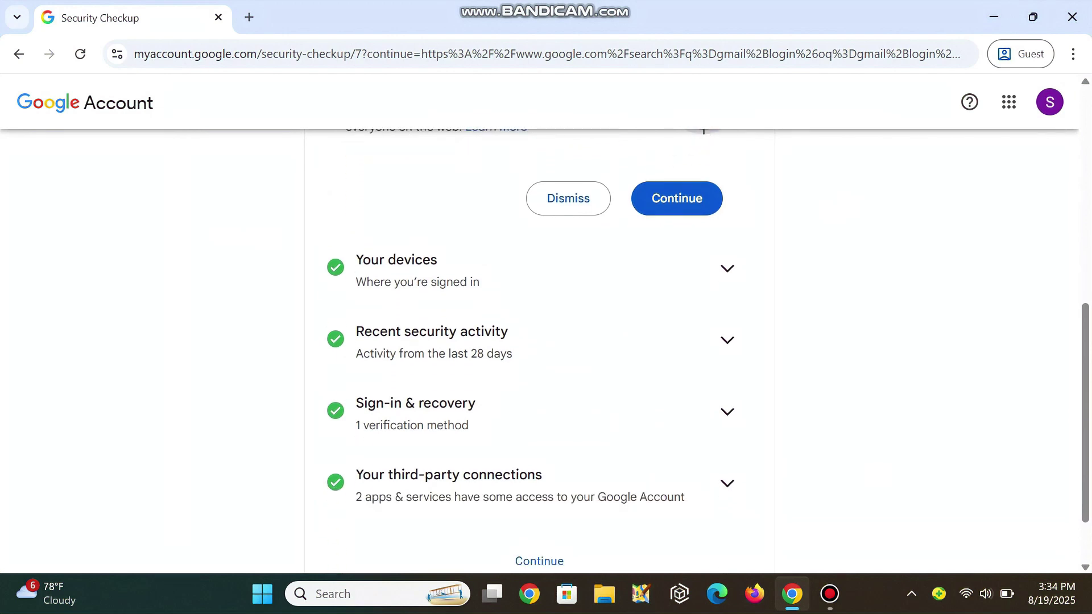